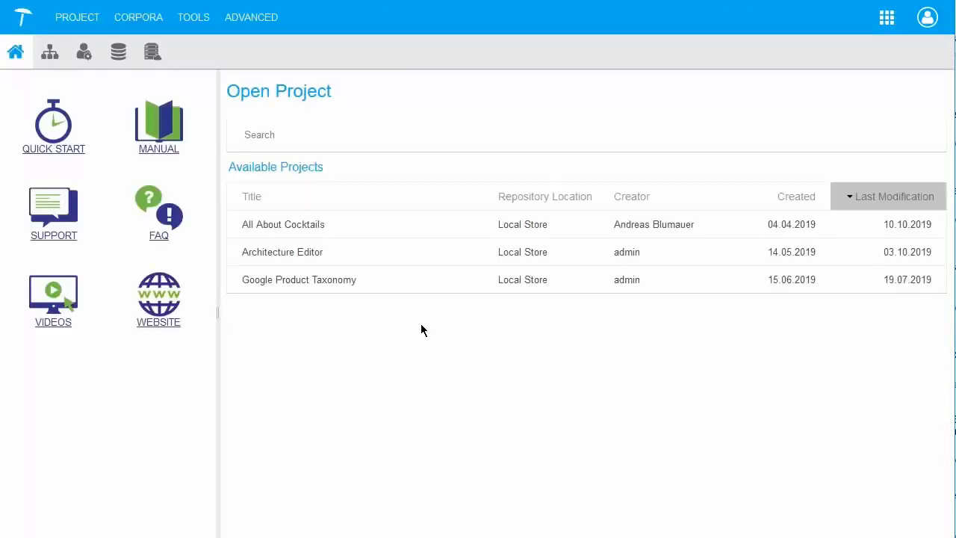
# - Start a new empty project from the Project menu's Create Project option
pyautogui.click(69, 21)
pyautogui.click(80, 55)
pyautogui.click(401, 281)
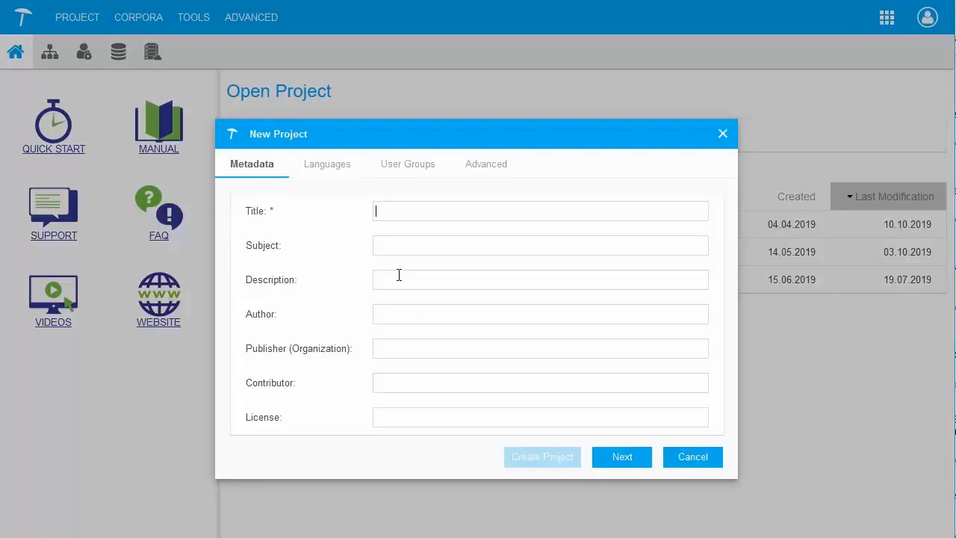
# - Enter title 'All About cocktails first project', subject 'Taxonomy about cocktails' and a cocktails/ingredients/glassware description
pyautogui.write('All About cocktails first project')
pyautogui.click(396, 240)
pyautogui.write('Taxonom')
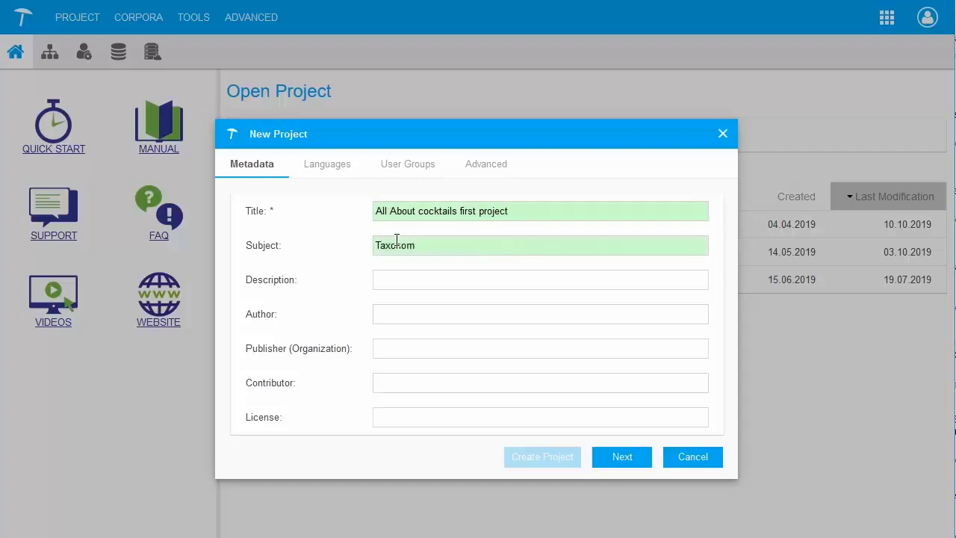
pyautogui.write('y about cock')
pyautogui.write('tails')
pyautogui.write('Taxonom')
pyautogui.write('y contai')
pyautogui.write('ns')
pyautogui.write(' cocktails')
pyautogui.write(', ingred')
pyautogui.write('ients and ')
pyautogui.write('glassware')
# - Set the project's publisher to Semantic Web Company
pyautogui.click(406, 357)
pyautogui.write('Semantic Web Company')
pyautogui.click(626, 457)
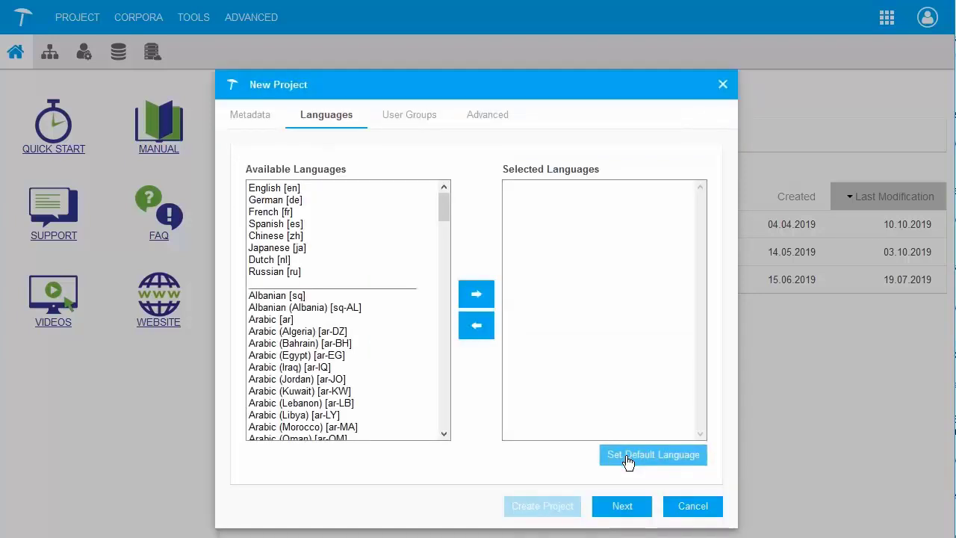
# - Add English [en] and German [de] as the project's selected languages
pyautogui.click(401, 188)
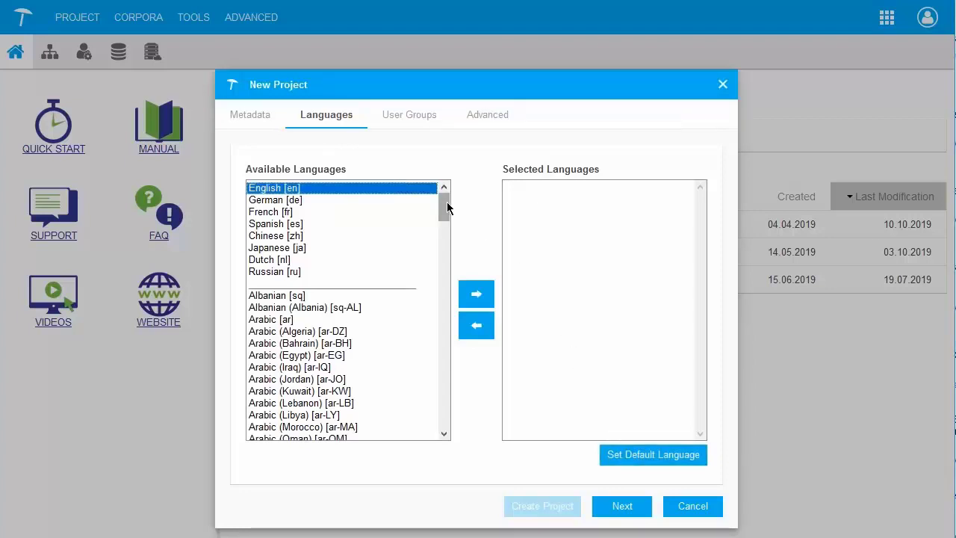
pyautogui.moveTo(447, 202); pyautogui.dragTo(426, 193)
pyautogui.doubleClick(342, 189)
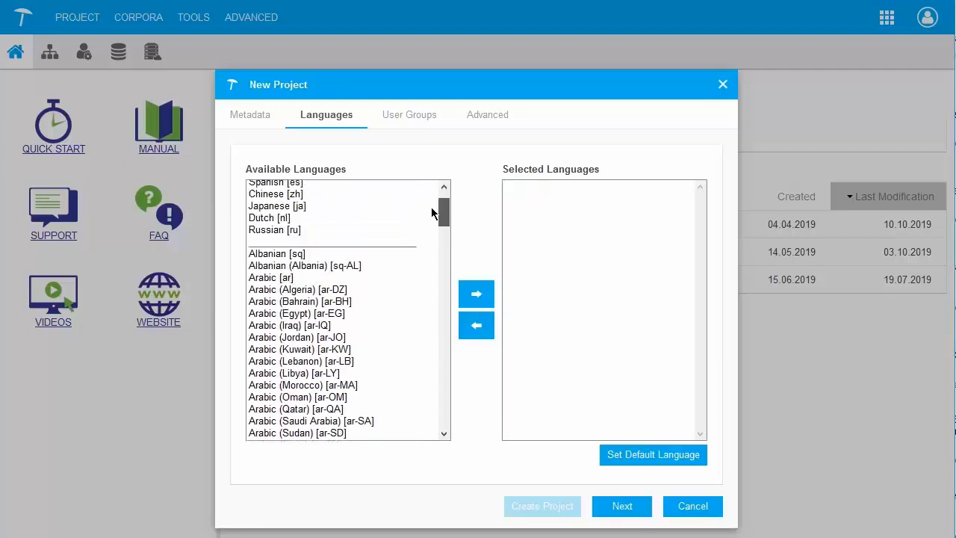
pyautogui.moveTo(437, 209); pyautogui.dragTo(433, 200)
pyautogui.doubleClick(342, 189)
pyautogui.doubleClick(291, 189)
pyautogui.click(640, 511)
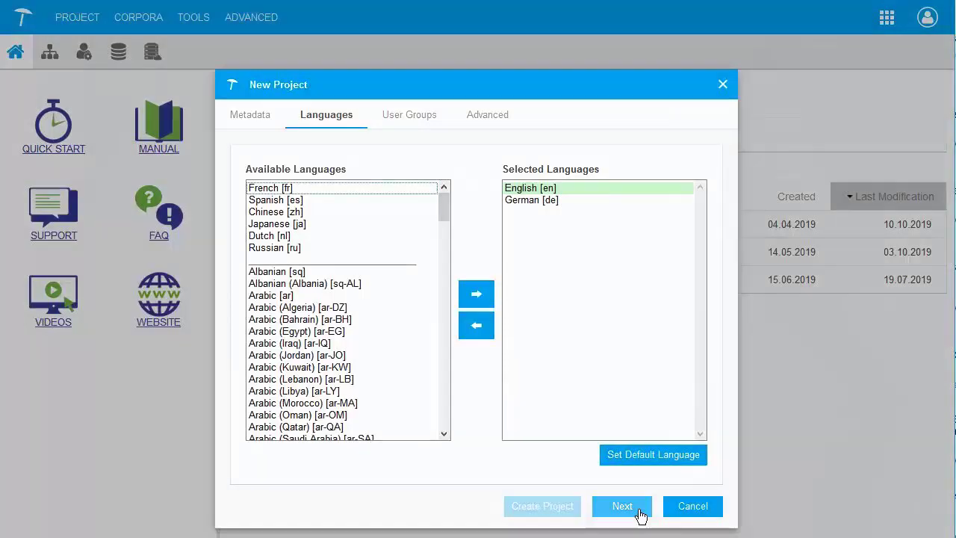
pyautogui.click(639, 510)
# - Move Projectgroup into the Selected User Groups list
pyautogui.click(309, 215)
pyautogui.click(485, 310)
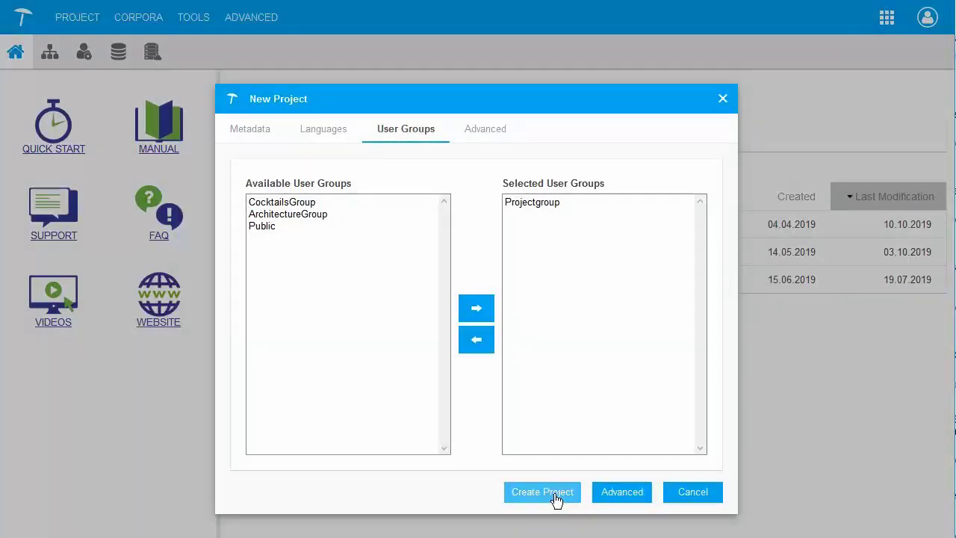
# - Create the All About cocktails first project and let its page load
pyautogui.click(556, 496)
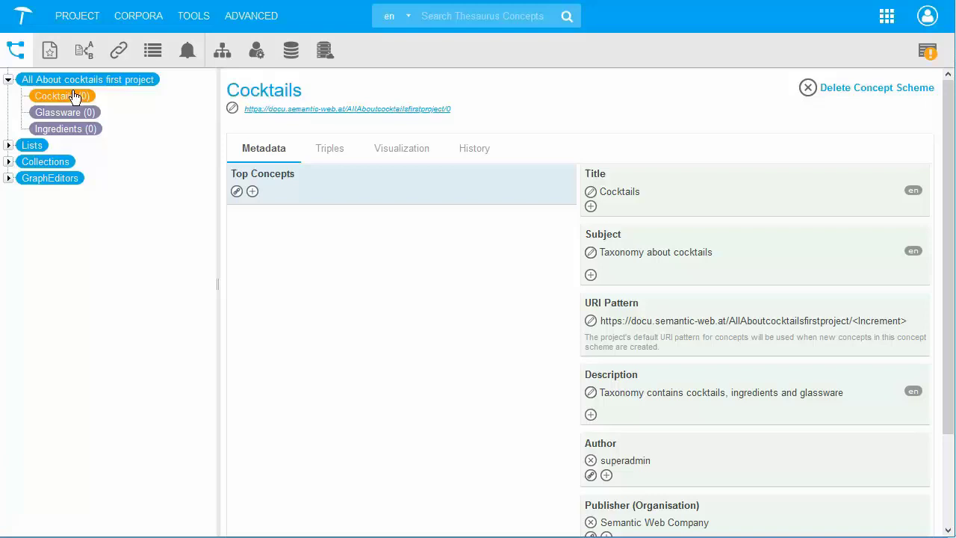
# - Create top concepts 'Wine Cocktails' and 'Sour Cocktails' under the Cocktails scheme
pyautogui.rightClick(74, 96)
pyautogui.click(148, 133)
pyautogui.click(385, 243)
pyautogui.write('Wine Cocktails')
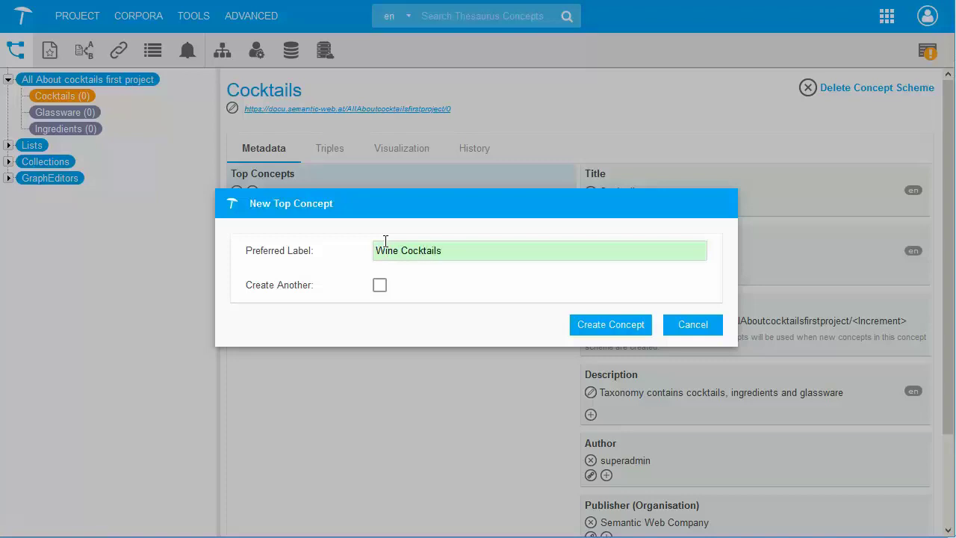
pyautogui.click(619, 324)
pyautogui.rightClick(86, 96)
pyautogui.click(127, 135)
pyautogui.click(401, 248)
pyautogui.write('Sour Cocktails')
pyautogui.click(589, 328)
# - Create Caipirinha as a narrower concept of Sour Cocktails
pyautogui.rightClick(66, 112)
pyautogui.click(136, 164)
pyautogui.write('Caipirinha')
pyautogui.click(590, 330)
# - Create Bellini as a narrower concept of Wine Cocktails
pyautogui.rightClick(119, 147)
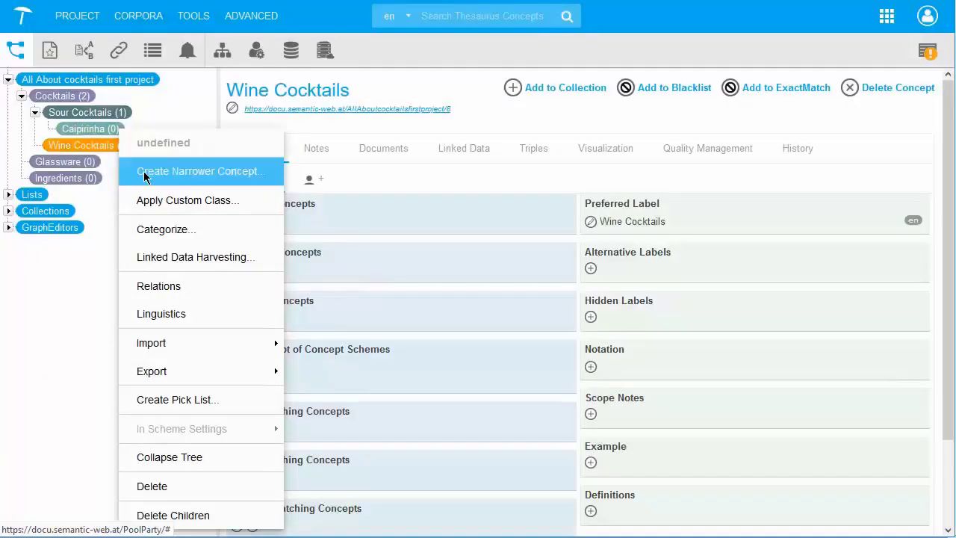
pyautogui.click(144, 172)
pyautogui.write('Bellini')
pyautogui.click(580, 326)
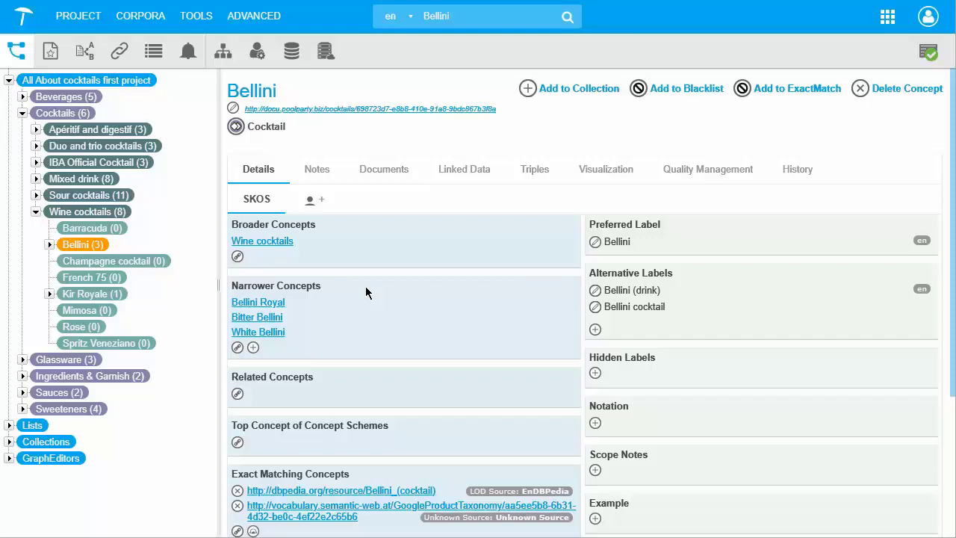
# - Open the project root's Statistics view and highlight the 303 total concepts
pyautogui.click(54, 81)
pyautogui.click(344, 183)
pyautogui.doubleClick(531, 224)
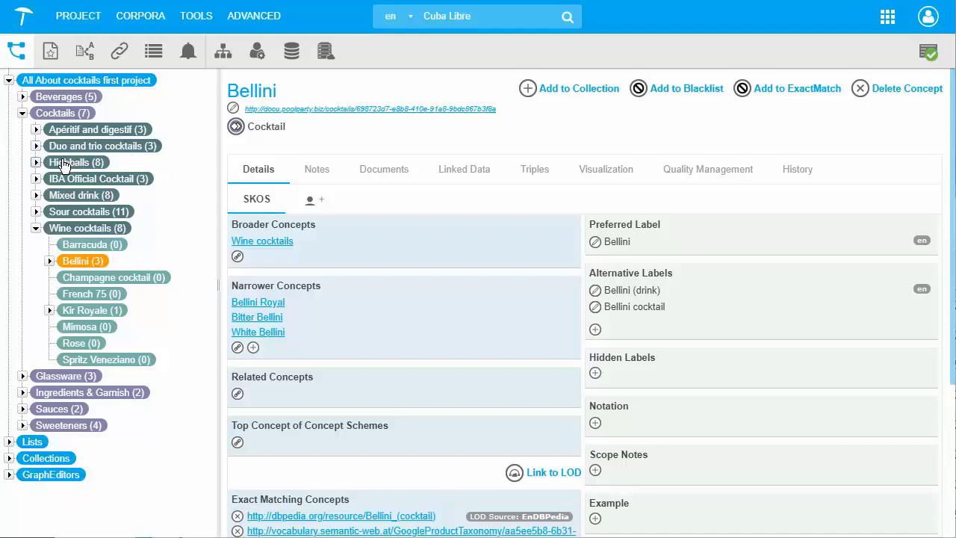
# - Drag Highballs into IBA Official Cocktail's Narrower Concepts box
pyautogui.click(64, 162)
pyautogui.click(133, 181)
pyautogui.moveTo(75, 162); pyautogui.dragTo(408, 301)
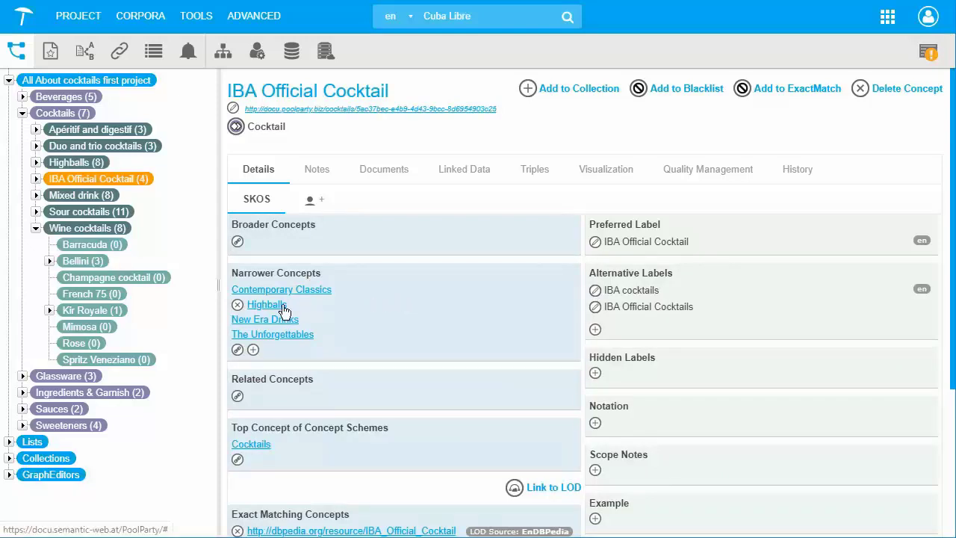
# - Remove IBA Official Cocktail from Highballs' Broader Concepts
pyautogui.click(72, 163)
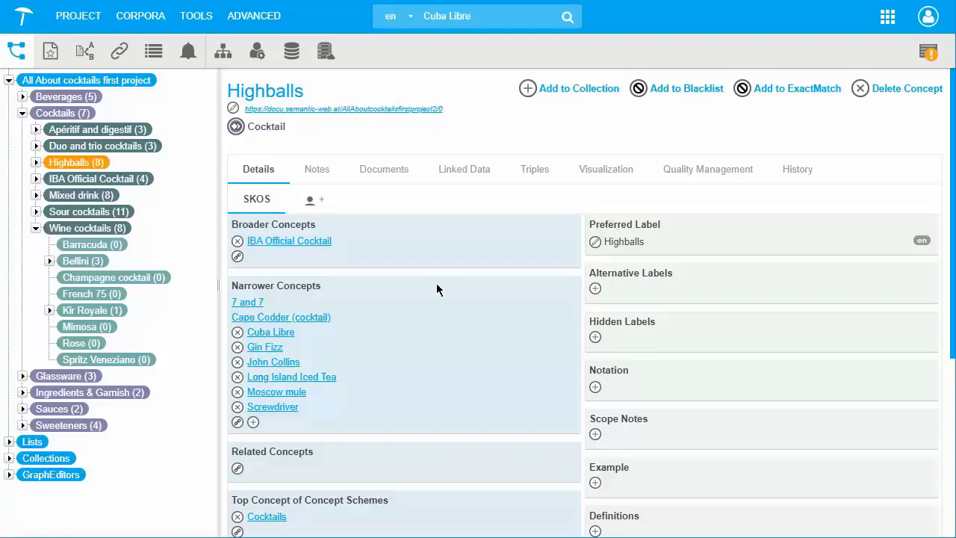
pyautogui.click(237, 242)
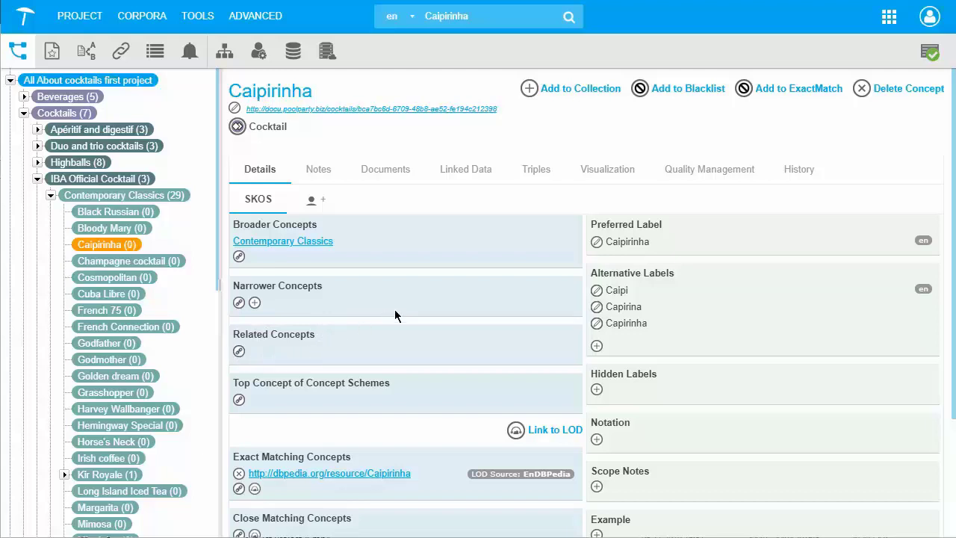
# - Add Lime from the Fruit branch as Caipirinha's related concept, then open Lime
pyautogui.moveTo(218, 265); pyautogui.dragTo(210, 457)
pyautogui.scroll(-1, 151, 448)
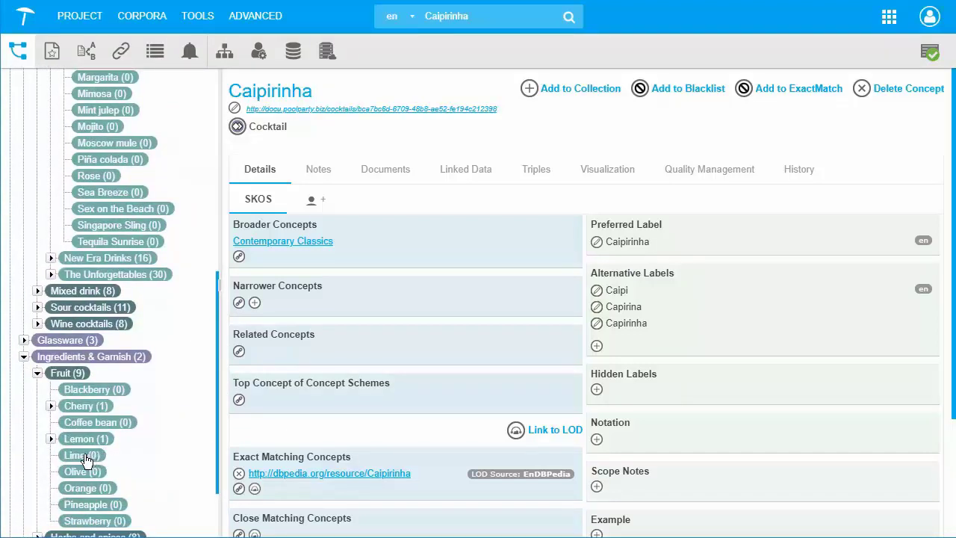
pyautogui.moveTo(86, 459); pyautogui.dragTo(340, 344)
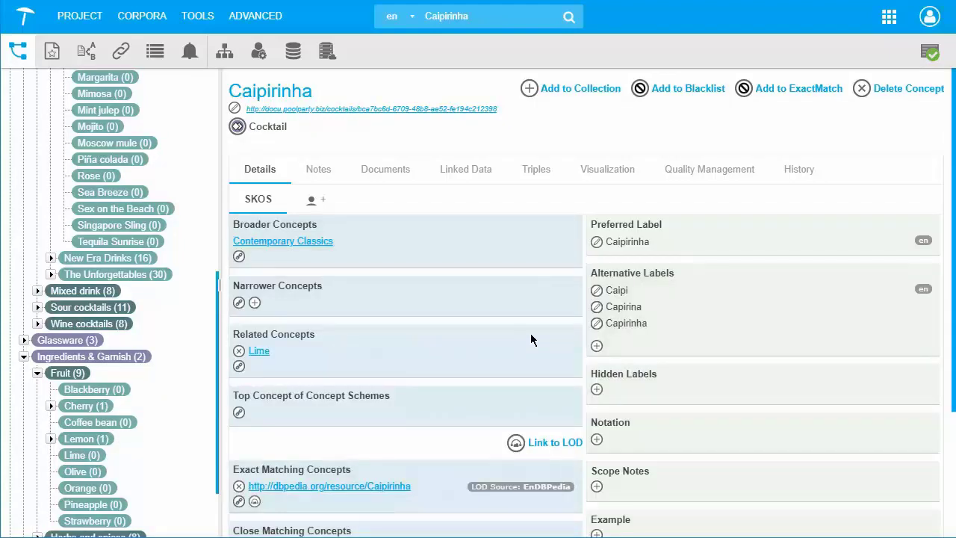
pyautogui.click(77, 455)
# - Switch the SKOS View display setting to Advanced and update, bringing the Lime concept back in advanced view
pyautogui.moveTo(951, 123)
pyautogui.mouseDown()
pyautogui.moveTo(945, 212)
pyautogui.moveTo(945, 127)
pyautogui.mouseUp()
pyautogui.click(258, 25)
pyautogui.click(266, 78)
pyautogui.click(490, 176)
pyautogui.click(439, 212)
pyautogui.click(814, 286)
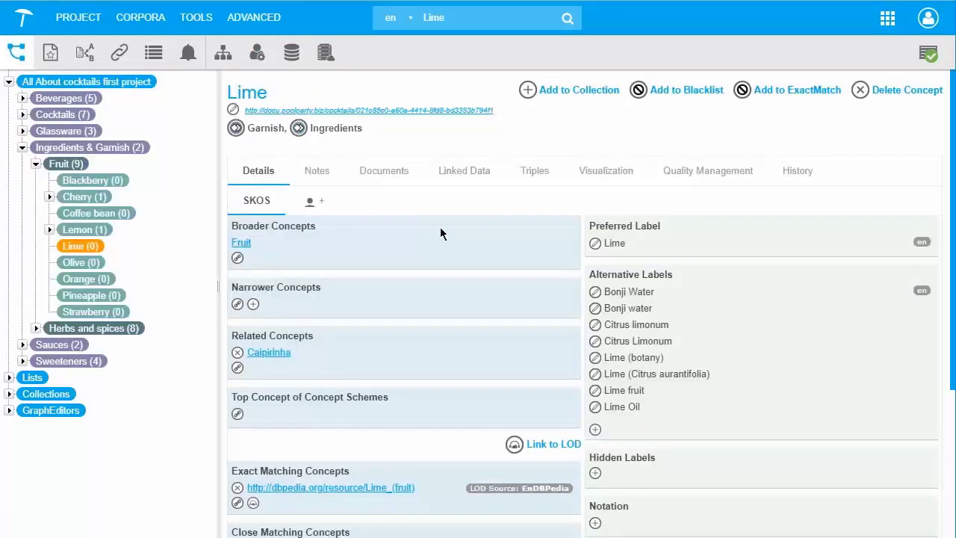
pyautogui.moveTo(953, 195); pyautogui.dragTo(954, 342)
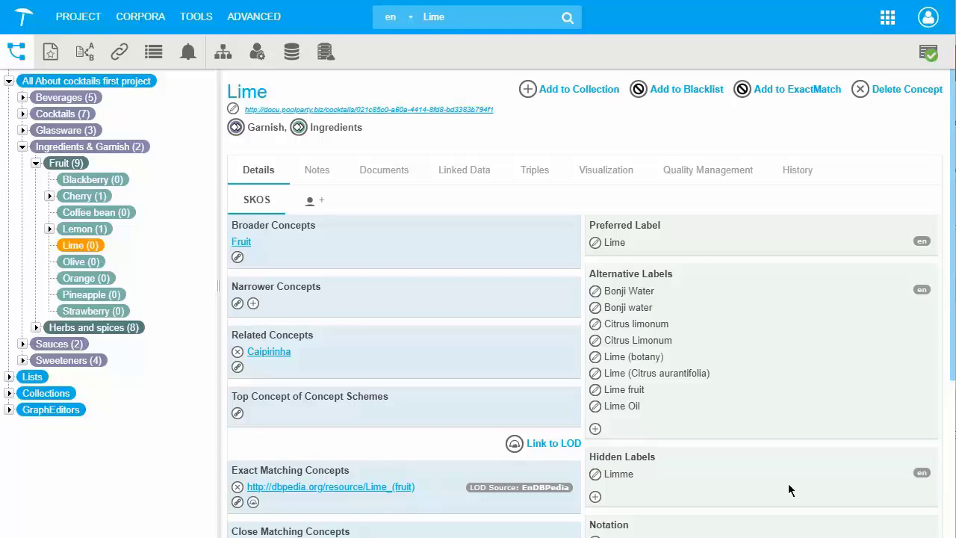
pyautogui.scroll(-2, 949, 478)
pyautogui.scroll(-1, 948, 478)
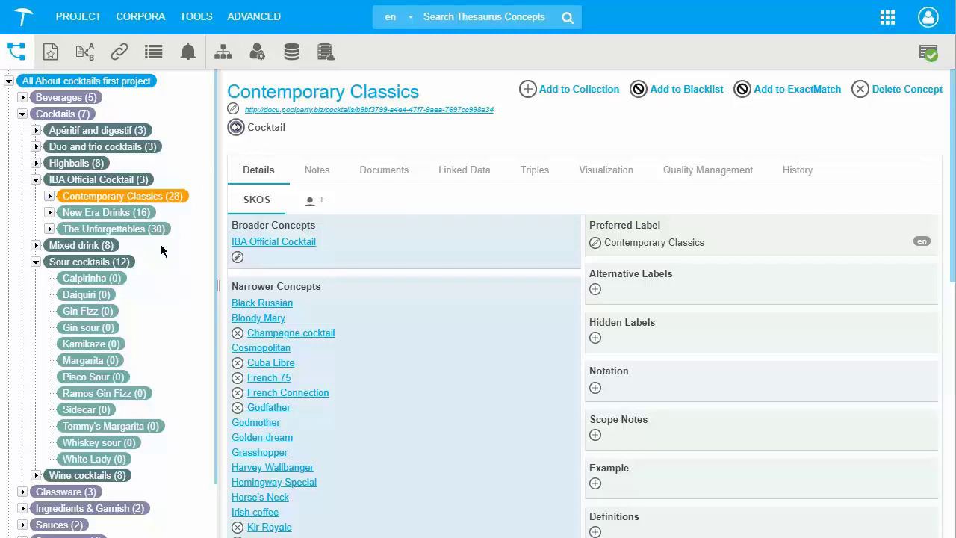
# - Move Caipirinha from Sour cocktails under Contemporary Classics, confirm, then reselect Contemporary Classics
pyautogui.moveTo(109, 284); pyautogui.dragTo(420, 321)
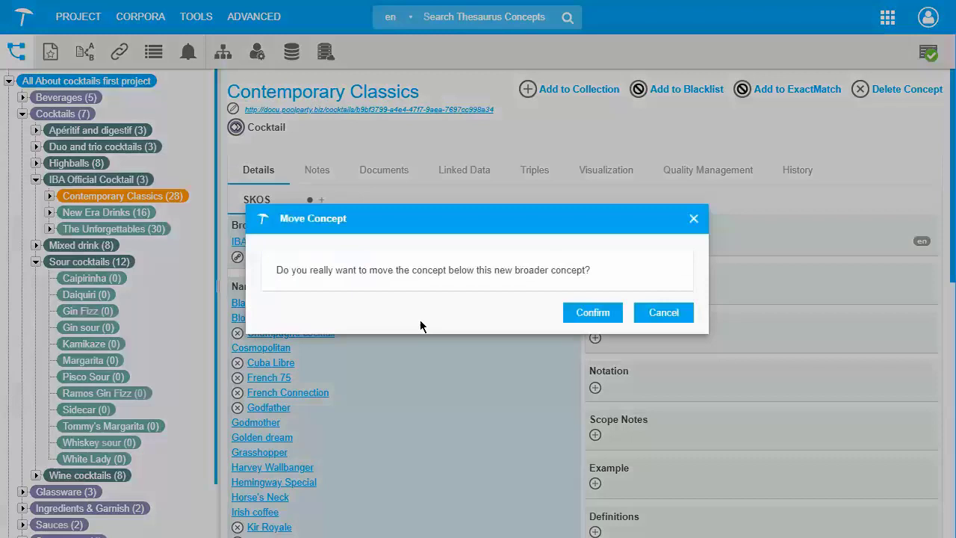
pyautogui.click(597, 315)
pyautogui.scroll(-2, 393, 325)
pyautogui.scroll(-2, 394, 331)
pyautogui.scroll(4, 394, 331)
pyautogui.click(165, 198)
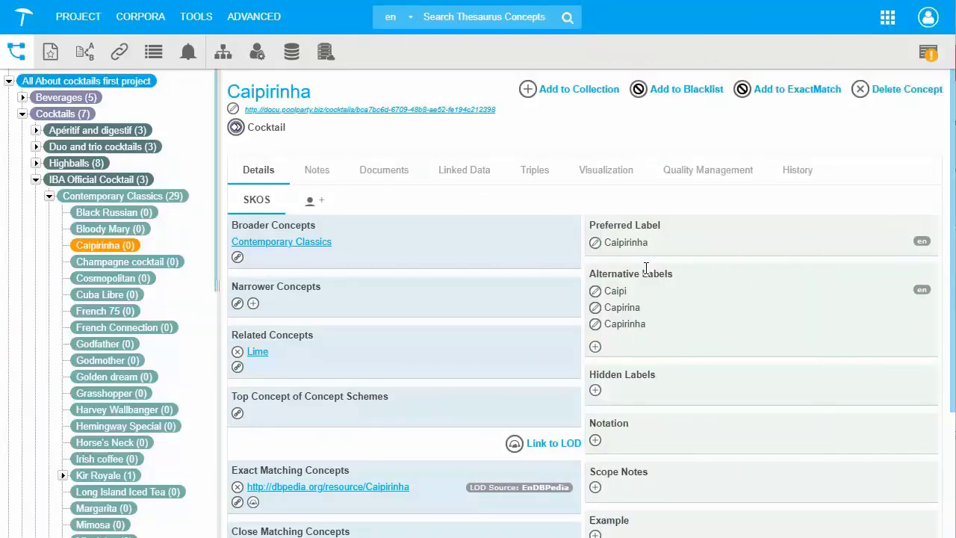
# - On the Caipirinha concept, swap Caipi to preferred, then restore Caipirinha as the preferred label
pyautogui.click(626, 298)
pyautogui.moveTo(595, 291)
pyautogui.click(625, 292)
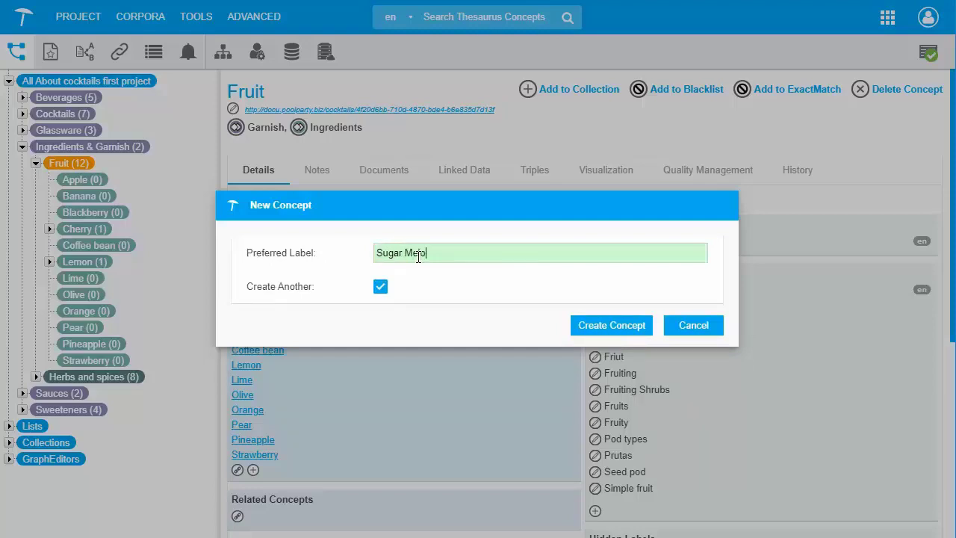
# - Enter Sugar Melon, Honey Melon and Yellow Melon as new concepts in the New Concept dialog
pyautogui.write('n')
pyautogui.press('Return')
pyautogui.write('Honey Melon')
pyautogui.press('Return')
pyautogui.write('Yellow Melon')
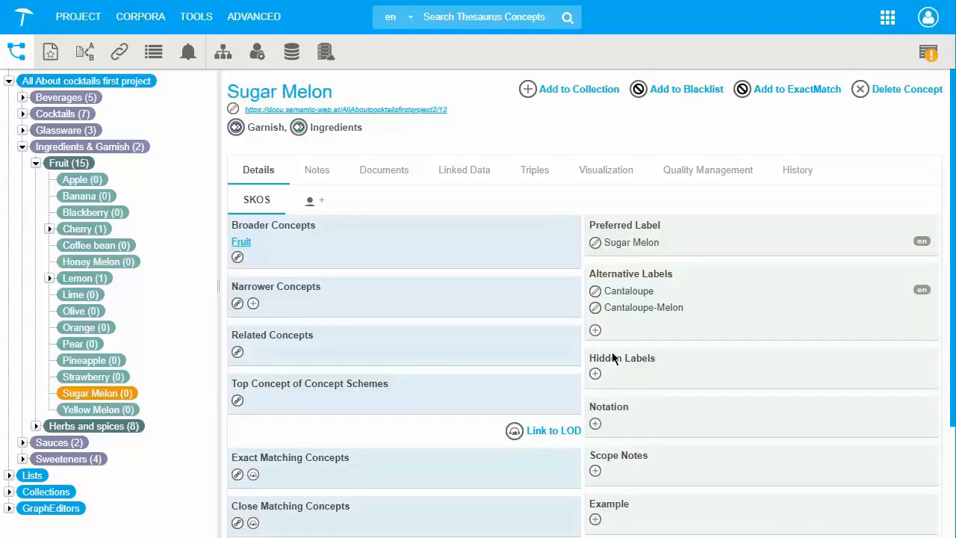
# - Open Honey Melon and merge Sugar Melon and Yellow Melon into its Alternative Labels
pyautogui.click(113, 410)
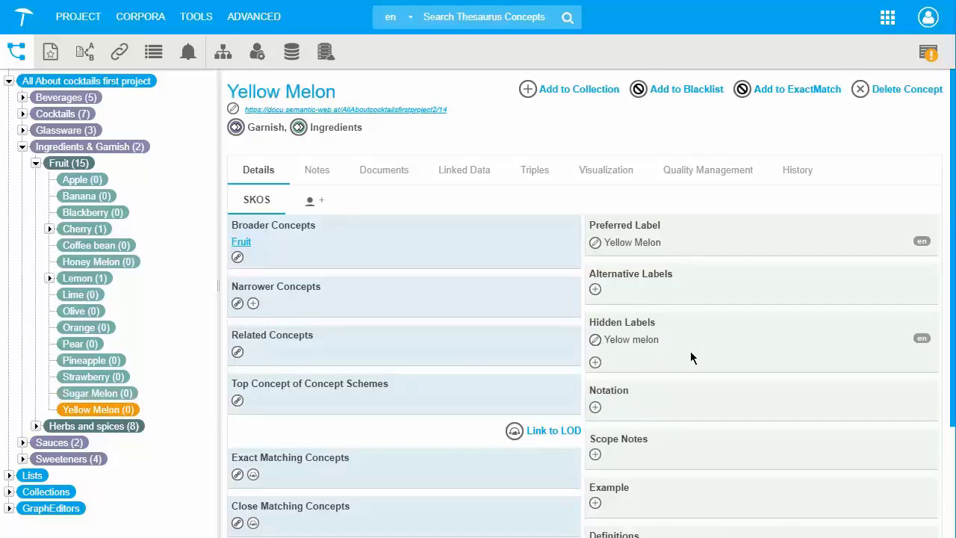
pyautogui.click(121, 263)
pyautogui.moveTo(96, 395); pyautogui.dragTo(702, 294)
pyautogui.click(623, 309)
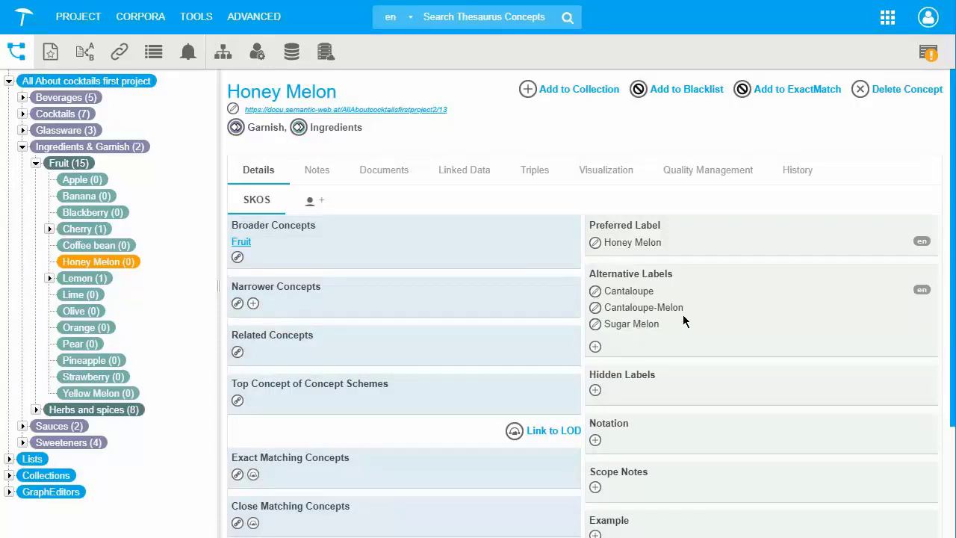
pyautogui.moveTo(107, 401); pyautogui.dragTo(751, 325)
pyautogui.click(615, 312)
pyautogui.moveTo(624, 344)
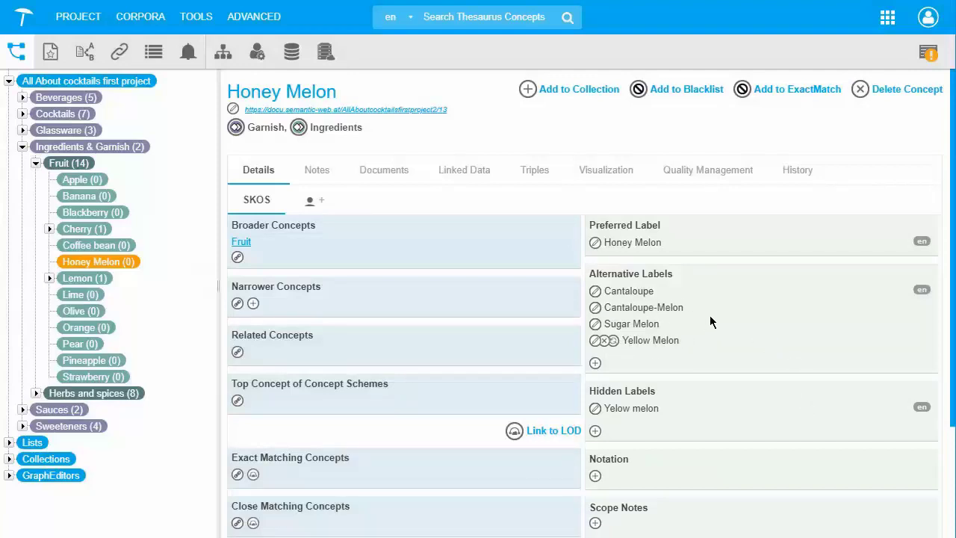